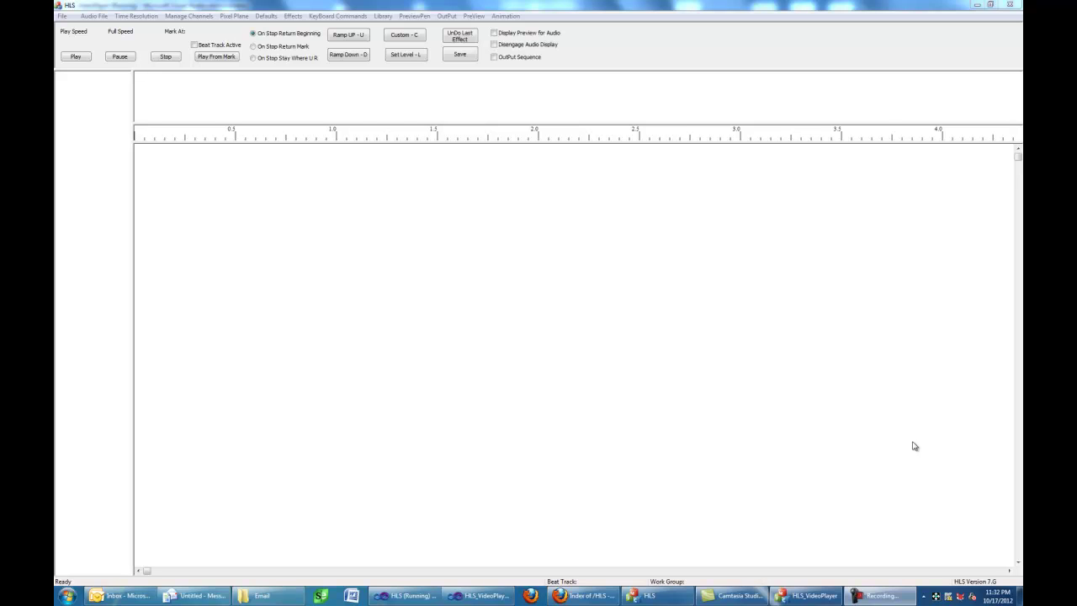
# View the HLS download index in Firefox, and return to HLS with the HLS_VideoPlayer window in front
pyautogui.click(589, 596)
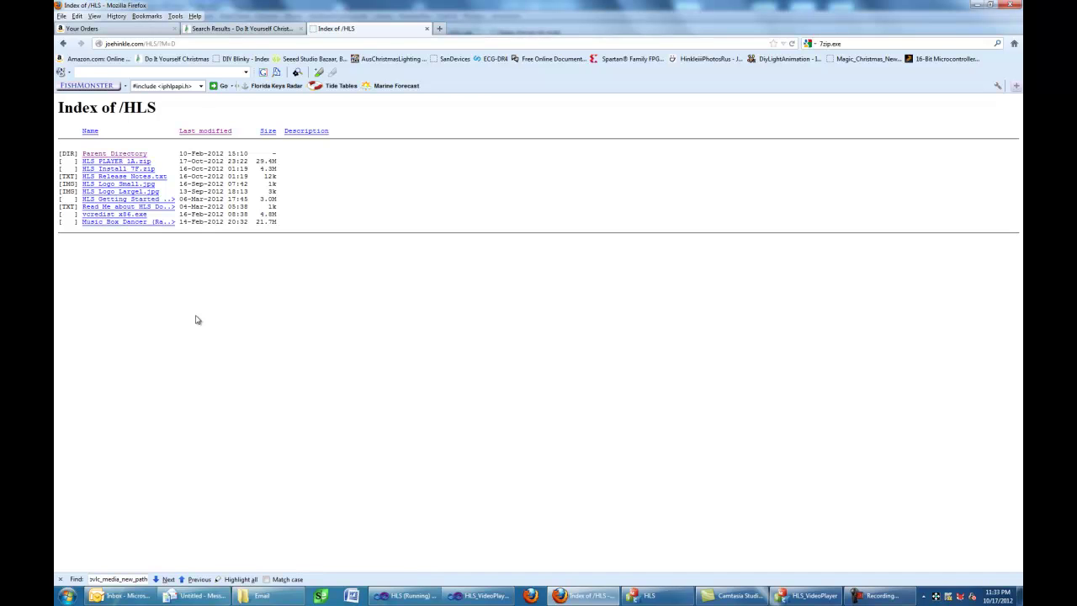
pyautogui.click(648, 596)
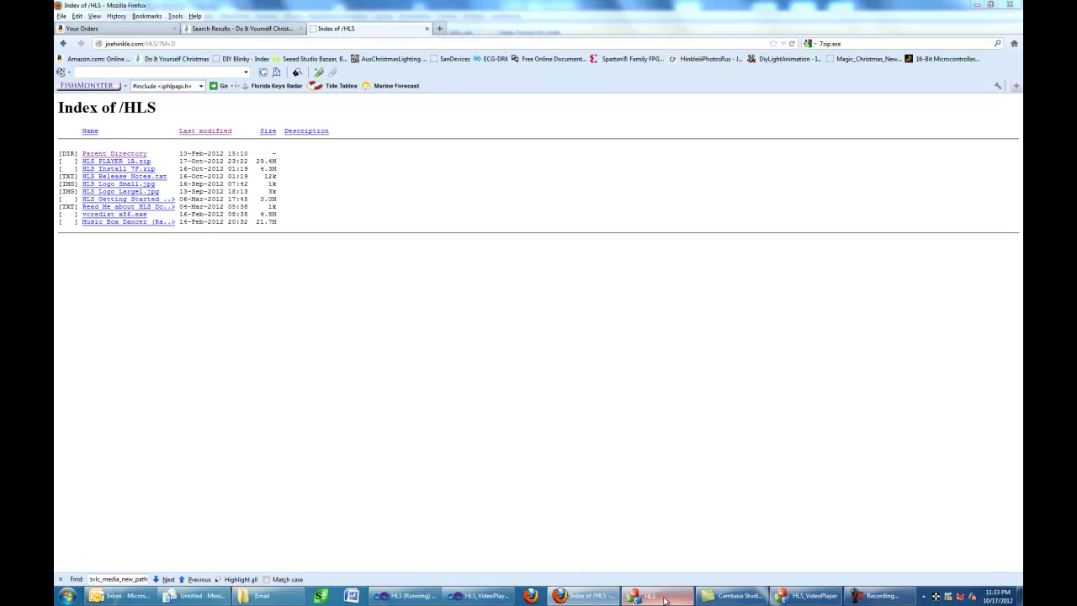
pyautogui.click(785, 598)
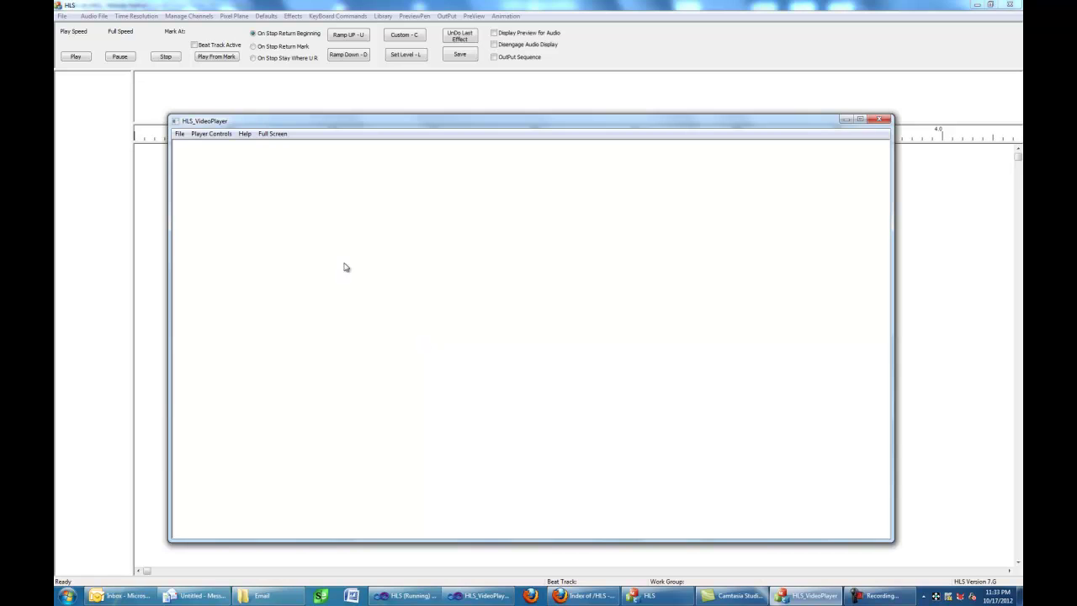
# Confirm 1 as this computer's HLS node address in the video player
pyautogui.click(180, 134)
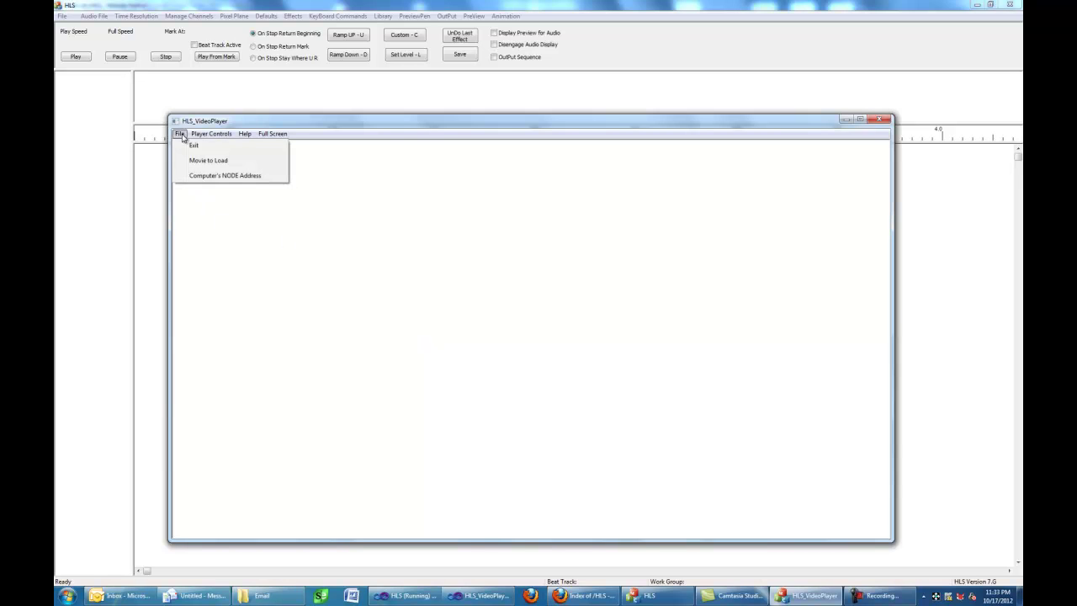
pyautogui.click(212, 176)
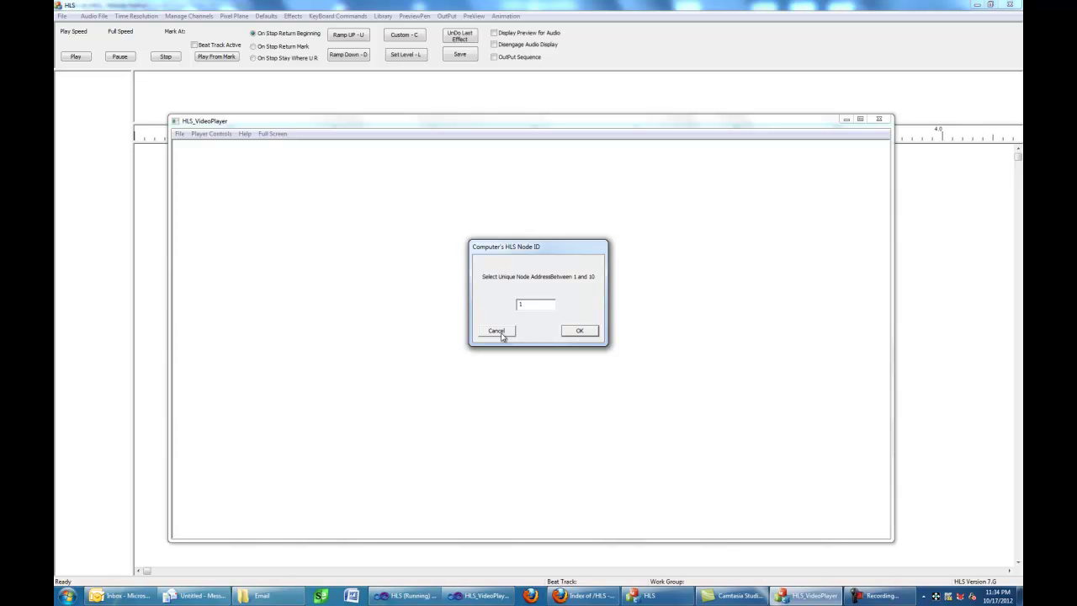
pyautogui.click(579, 332)
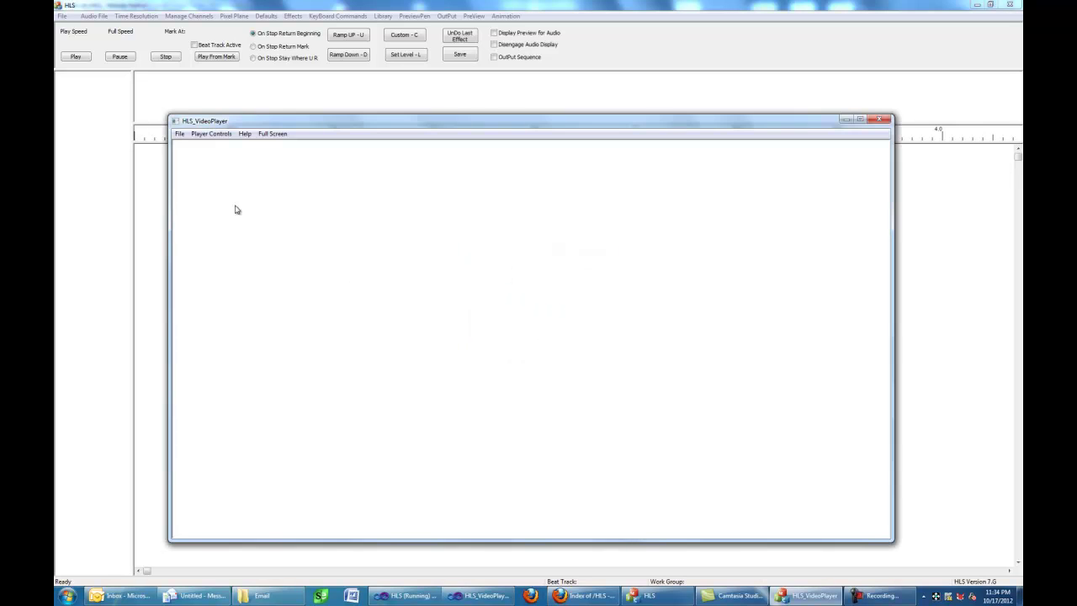
# Load the movie Thriller1.mp4 from the HLS Demo Thriller1 folder into the video player
pyautogui.click(180, 135)
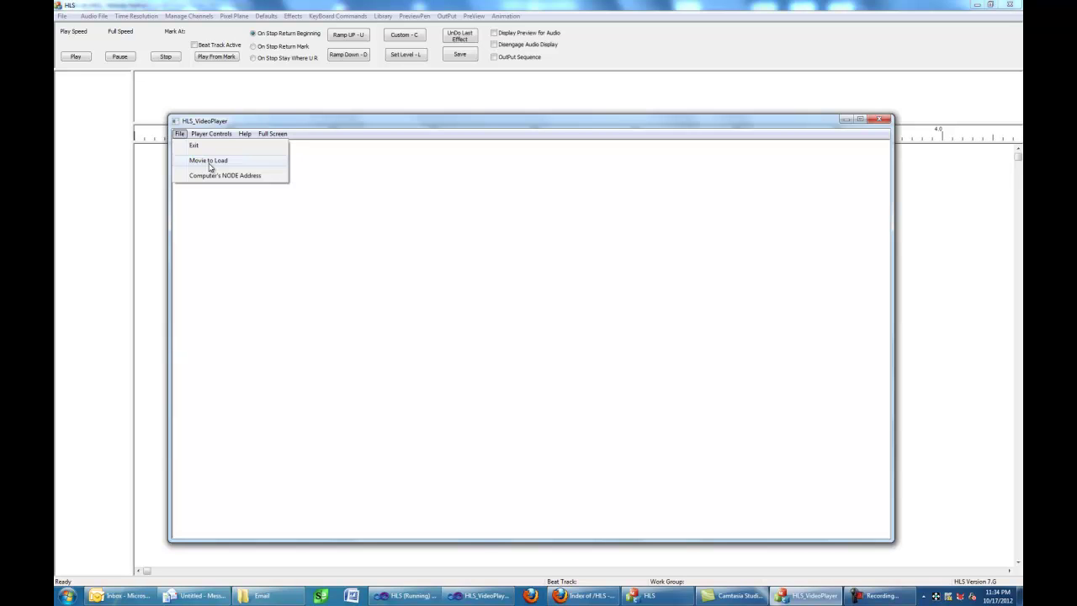
pyautogui.click(213, 160)
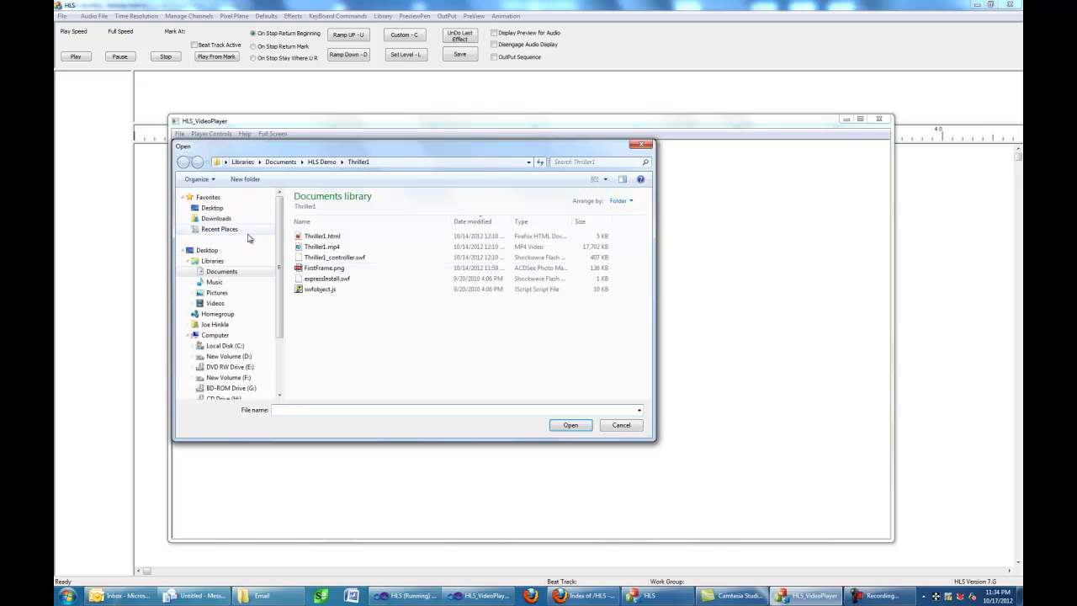
pyautogui.click(334, 247)
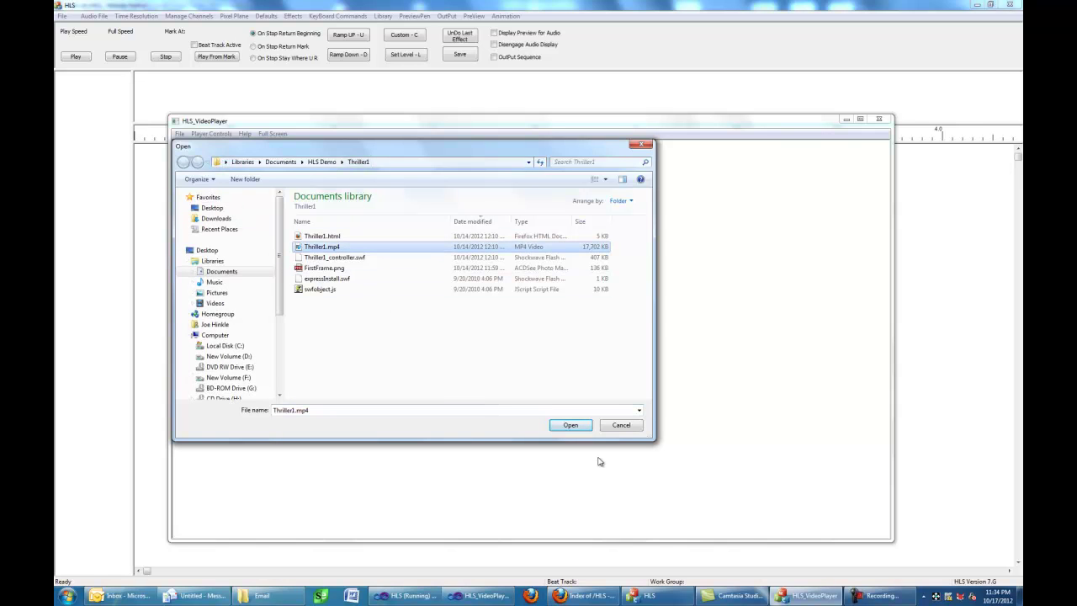
pyautogui.click(580, 429)
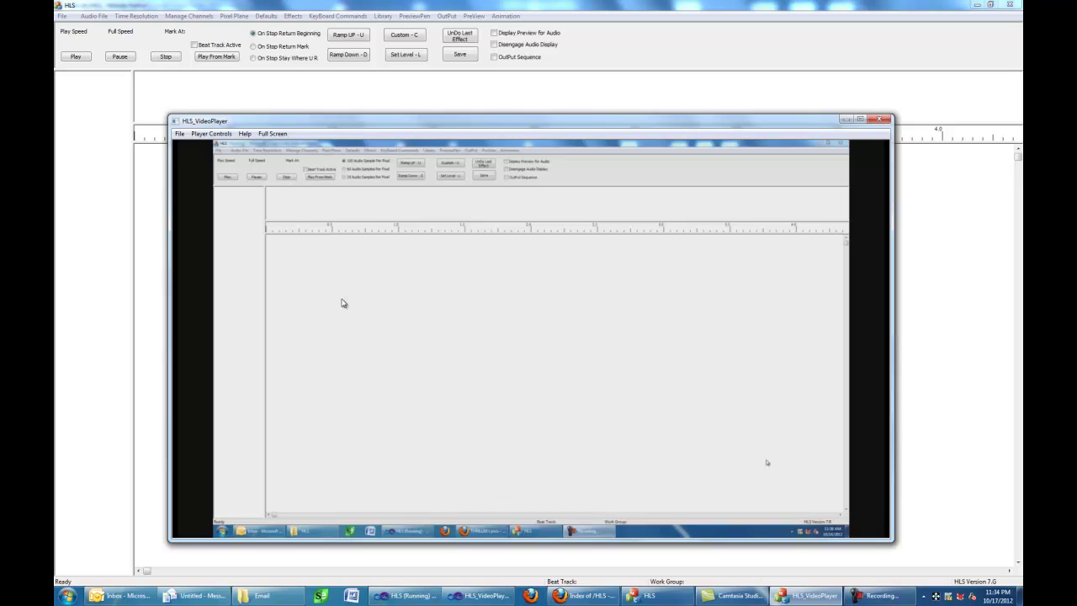
# Mute the video player's audio in its player controls and close them
pyautogui.click(215, 134)
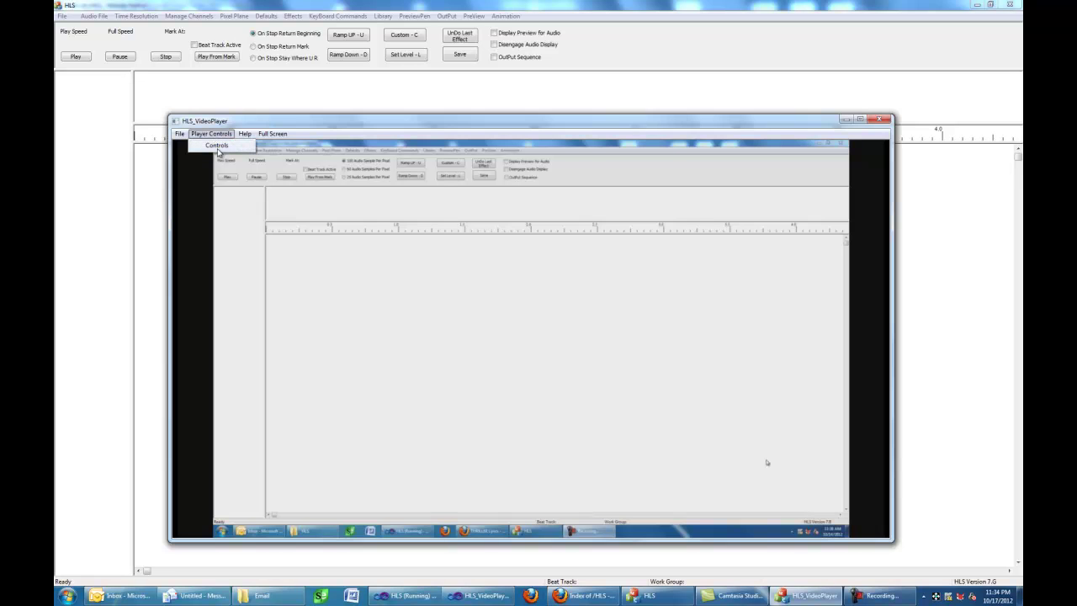
pyautogui.click(217, 145)
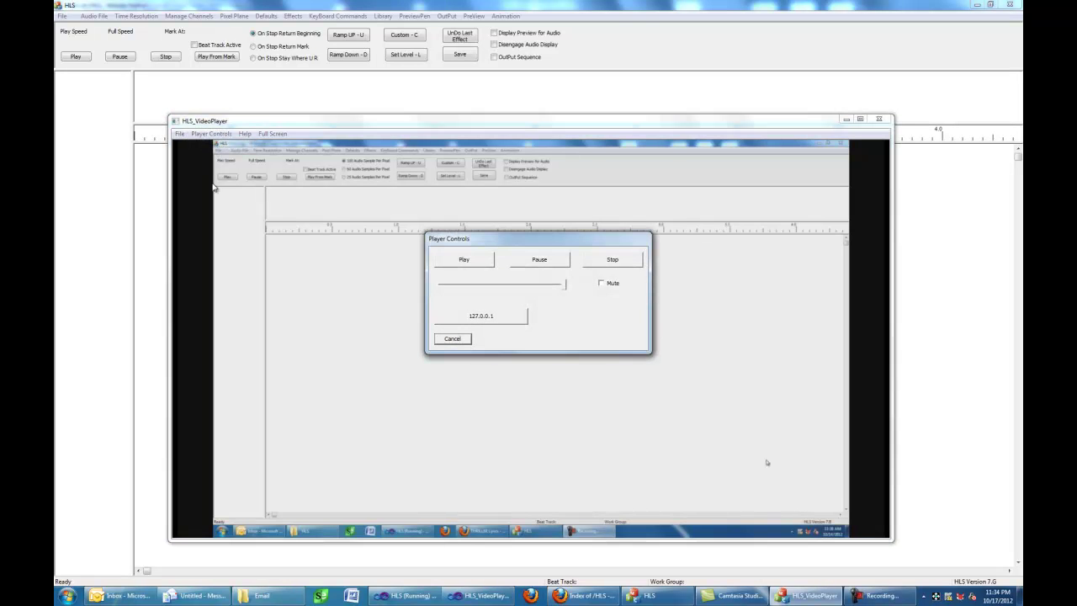
pyautogui.click(601, 283)
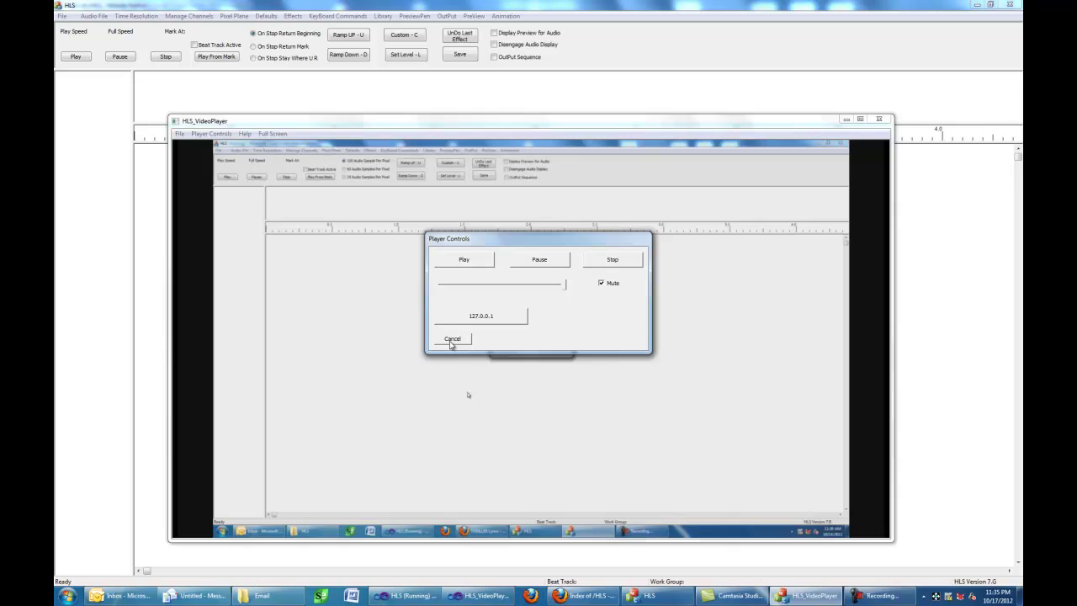
pyautogui.click(452, 339)
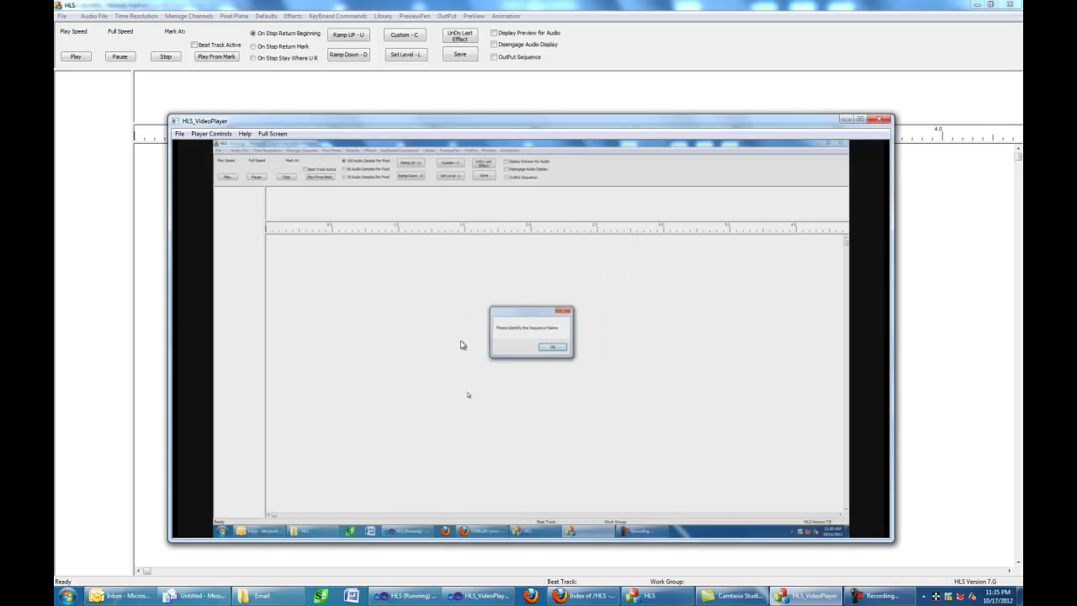
# Show the playing video in full screen, return to the windowed view, and activate full screen again
pyautogui.click(273, 134)
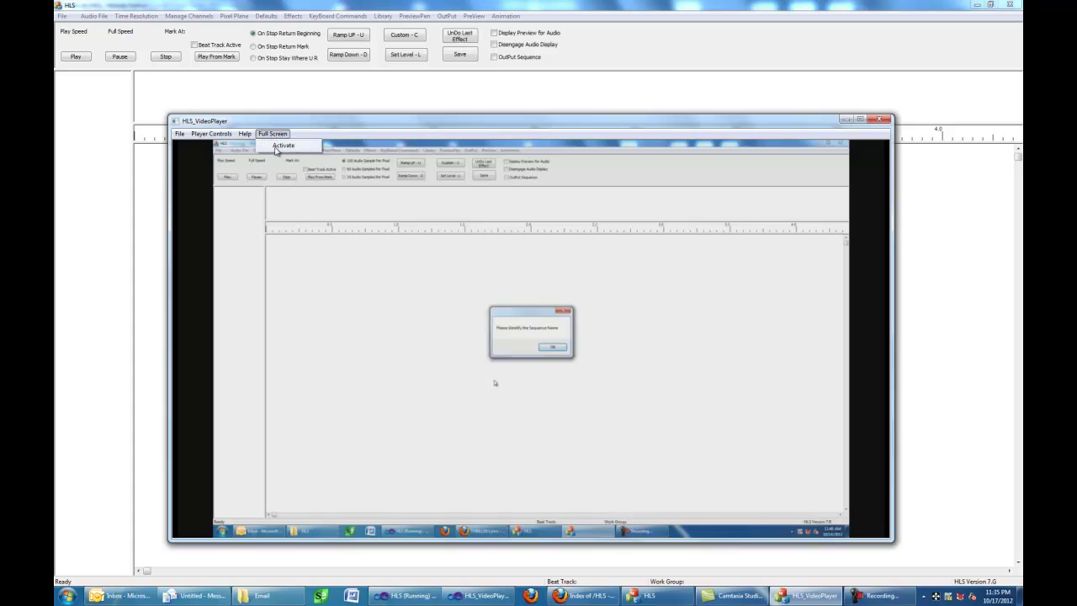
pyautogui.click(278, 148)
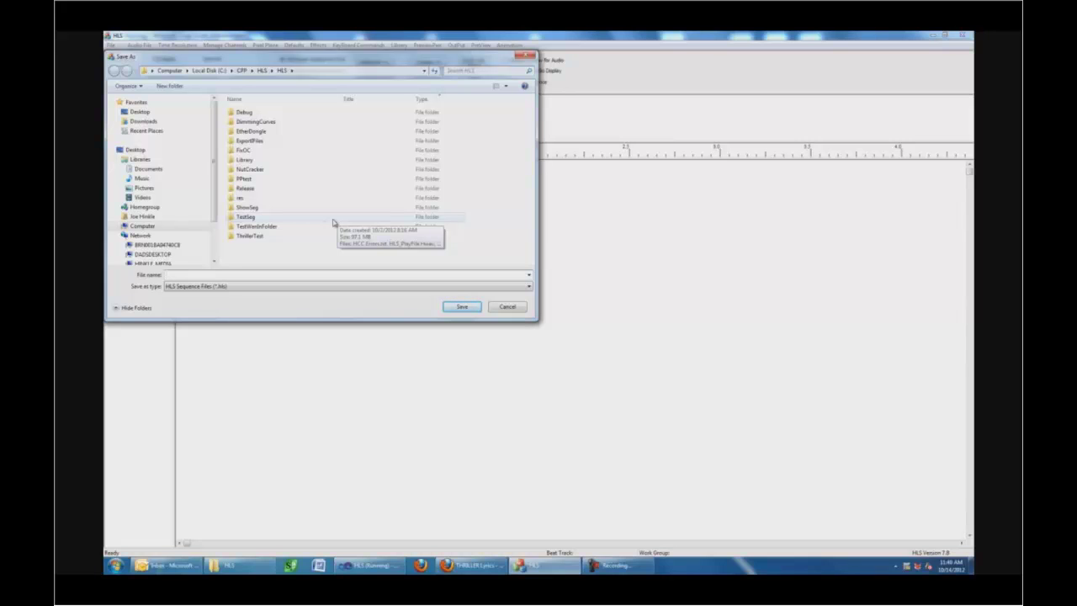
pyautogui.press('Escape')
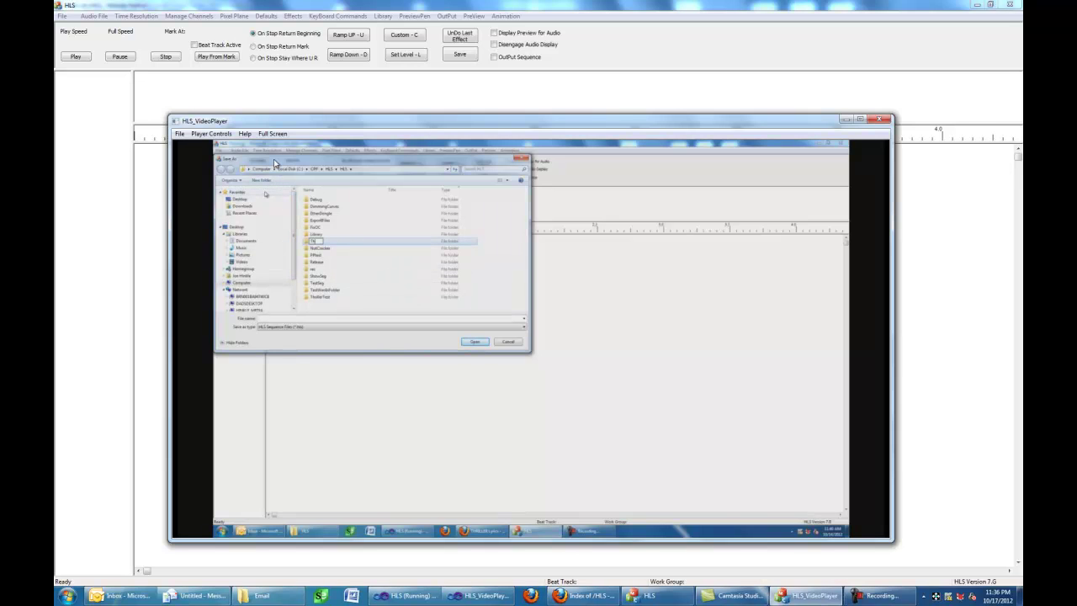
pyautogui.click(274, 137)
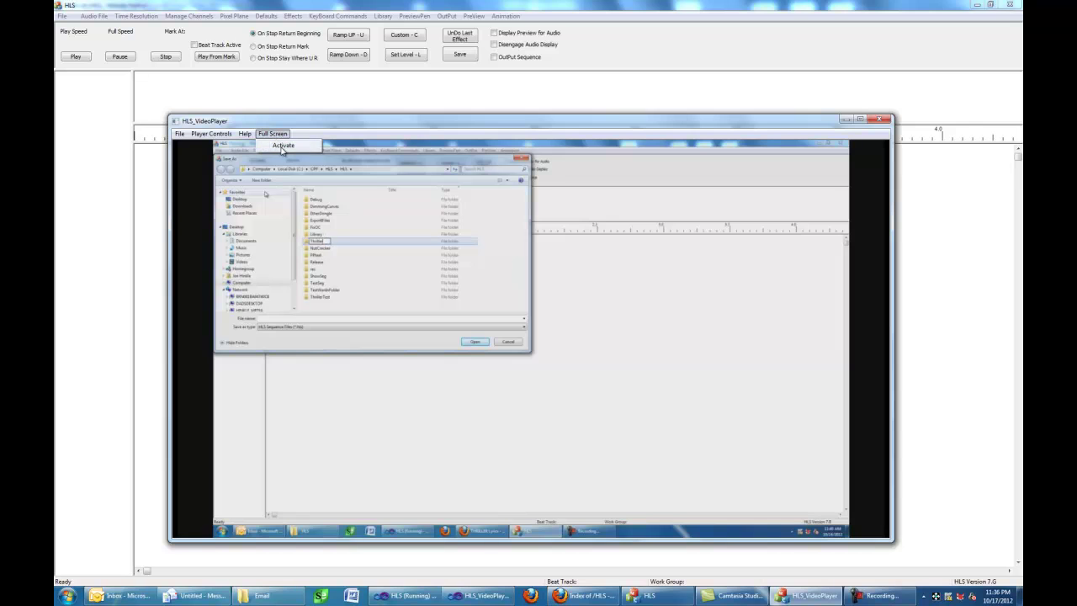
pyautogui.click(286, 149)
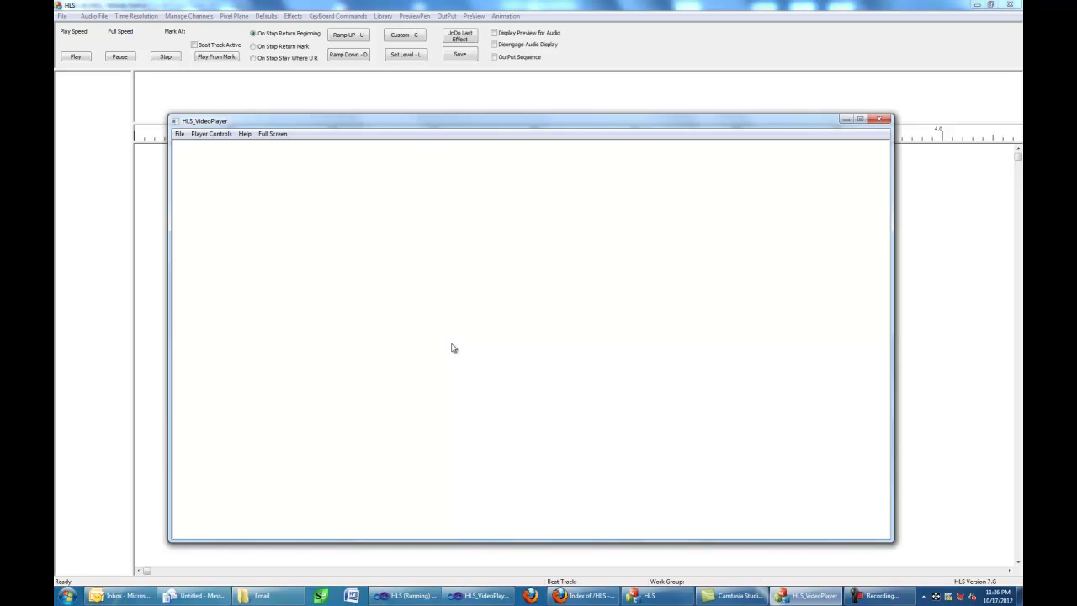
# Switch to HLS, restore its maximized window to a smaller size, and open the HLS video player test
pyautogui.click(950, 338)
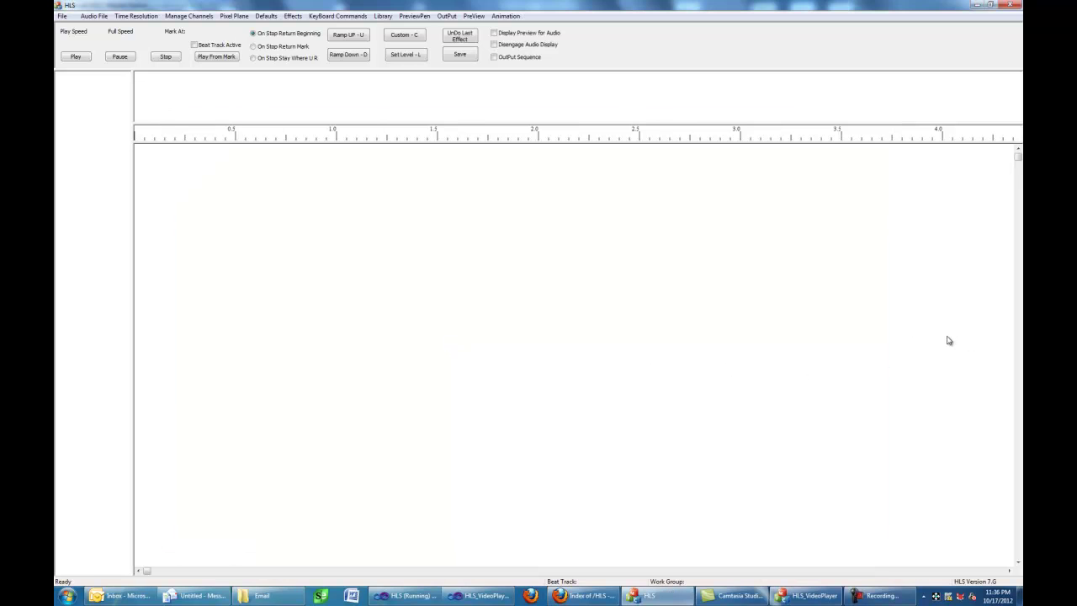
pyautogui.click(991, 5)
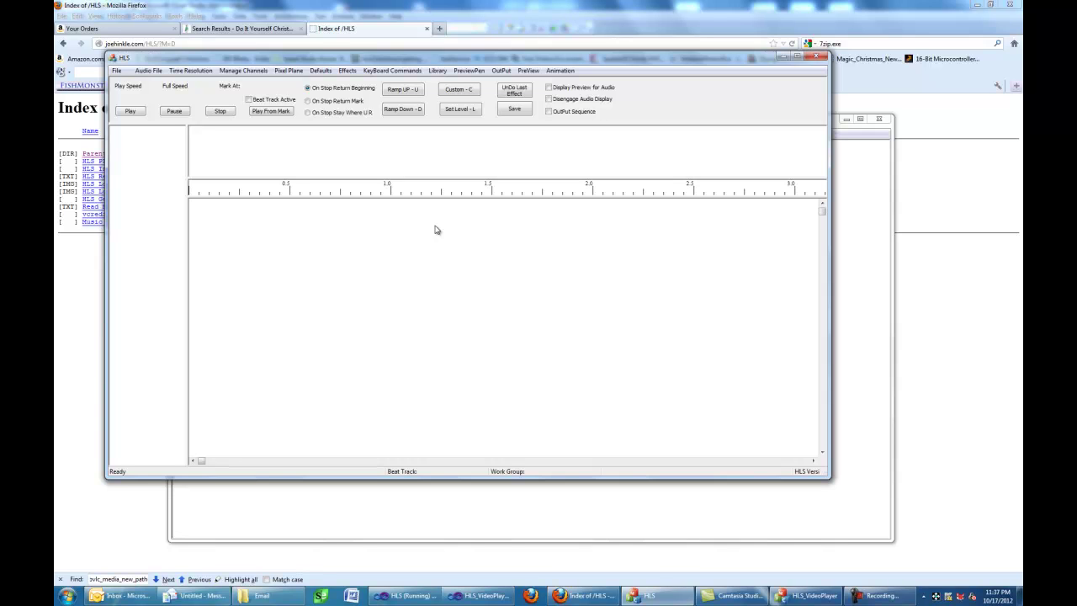
pyautogui.click(502, 71)
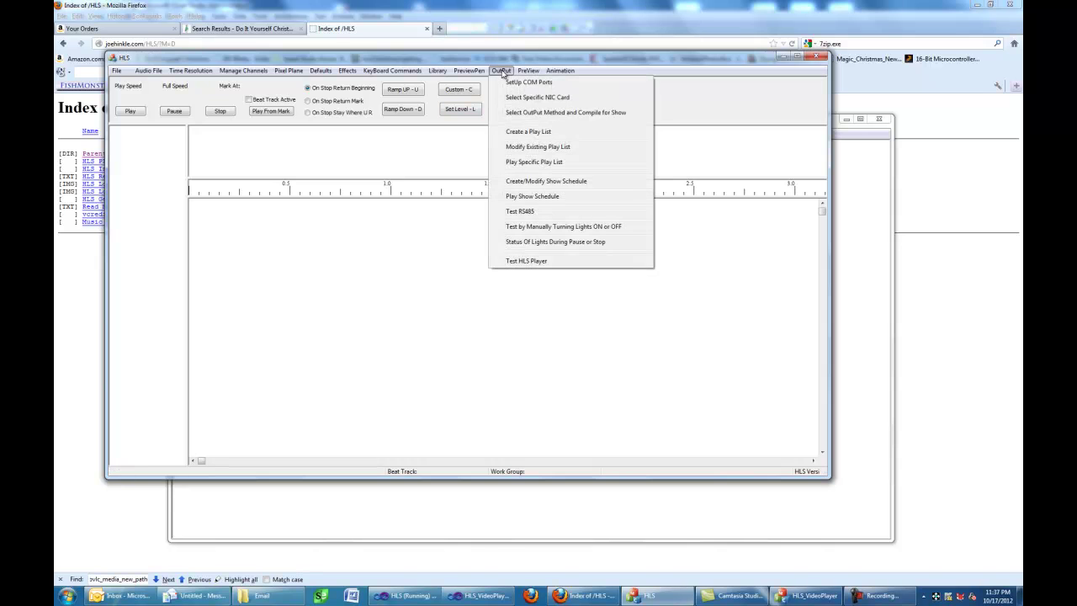
pyautogui.click(534, 262)
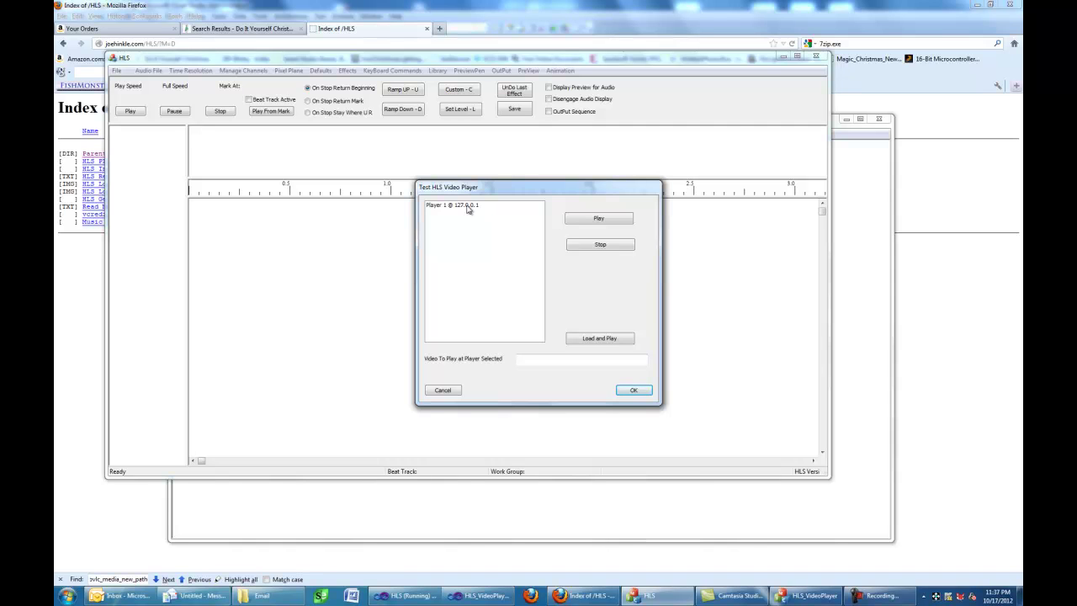
# Load and play c:\a\thriller1.mp4 on Player 1 @ 127.0.0.1 from the player test dialog
pyautogui.click(469, 206)
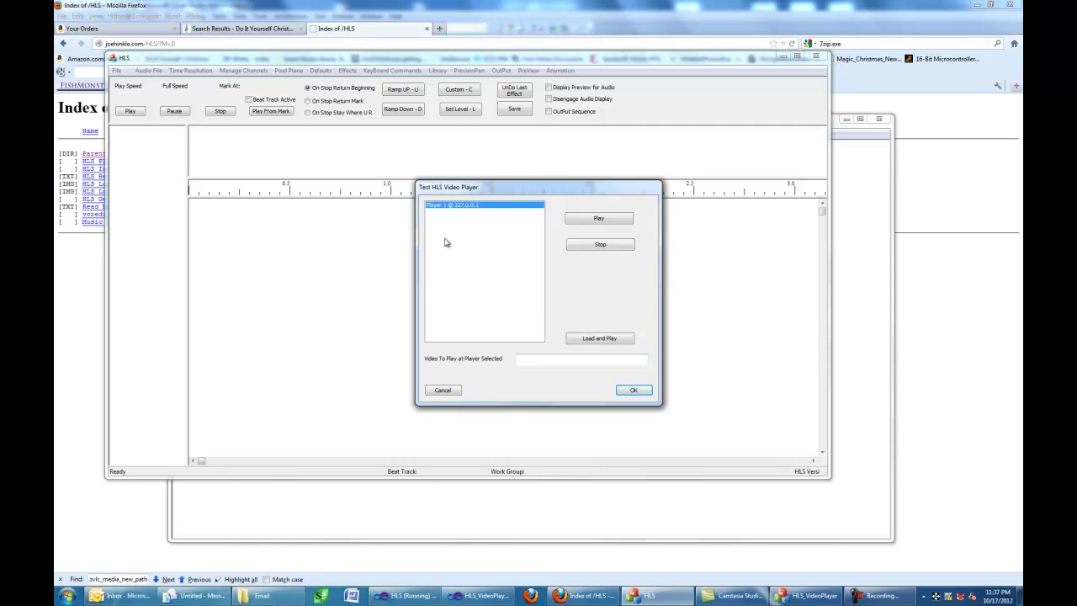
pyautogui.click(523, 362)
pyautogui.write('c:\\a\\thriller1.mp4')
pyautogui.click(579, 341)
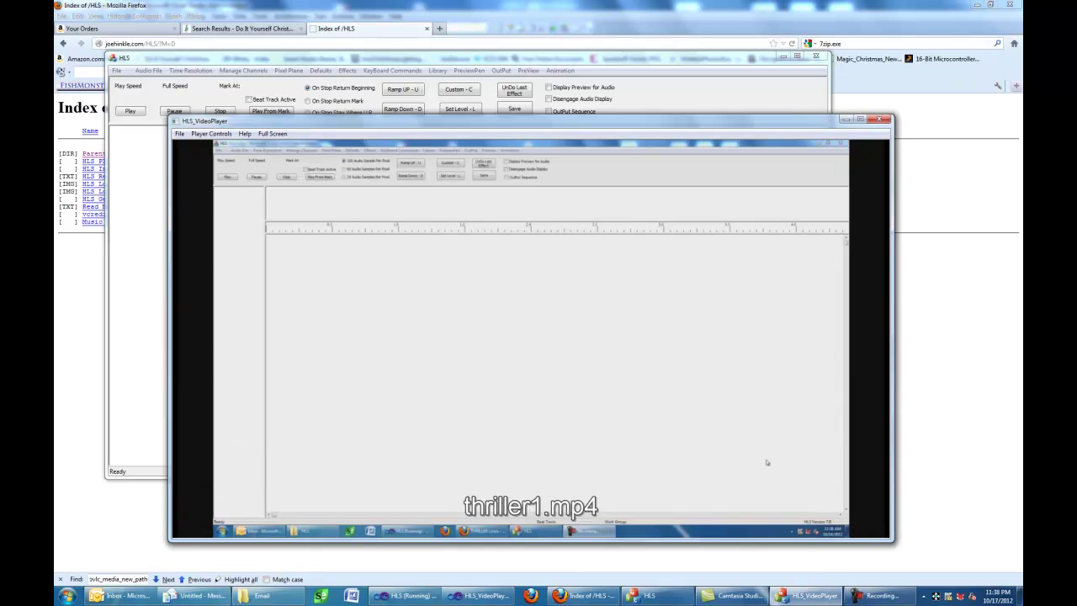
# Stop the video on Player 1 remotely, check the HLS_VideoPlayer window, and return to the test dialog
pyautogui.click(698, 102)
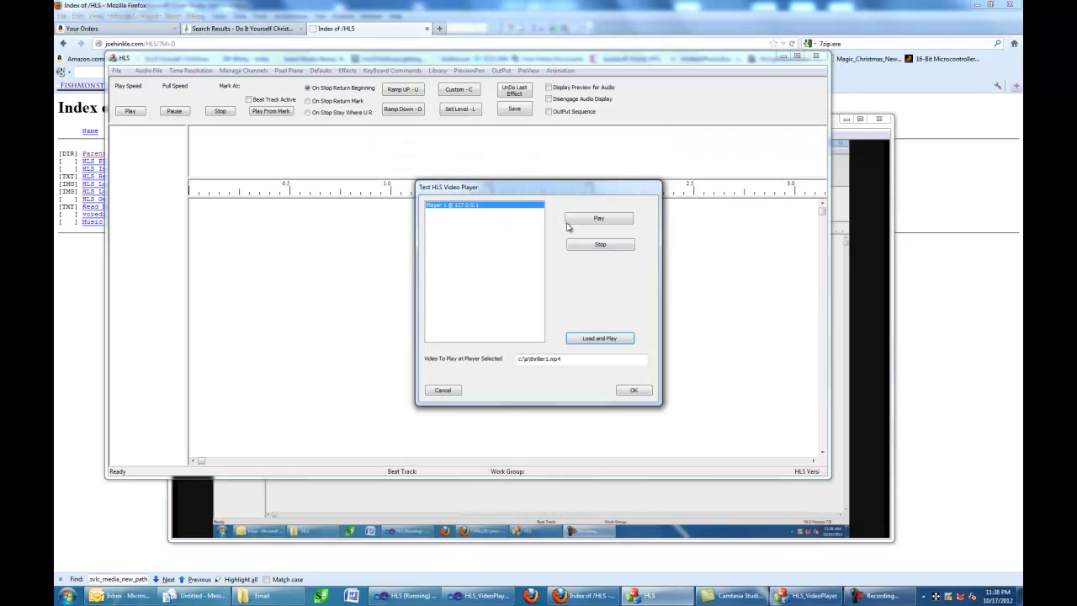
pyautogui.click(592, 245)
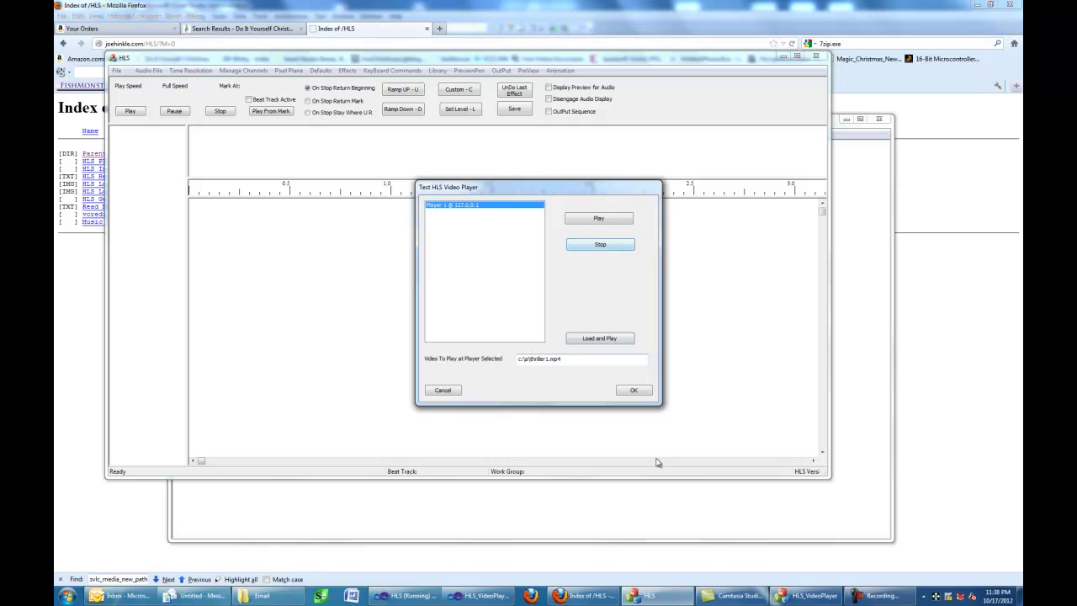
pyautogui.click(872, 430)
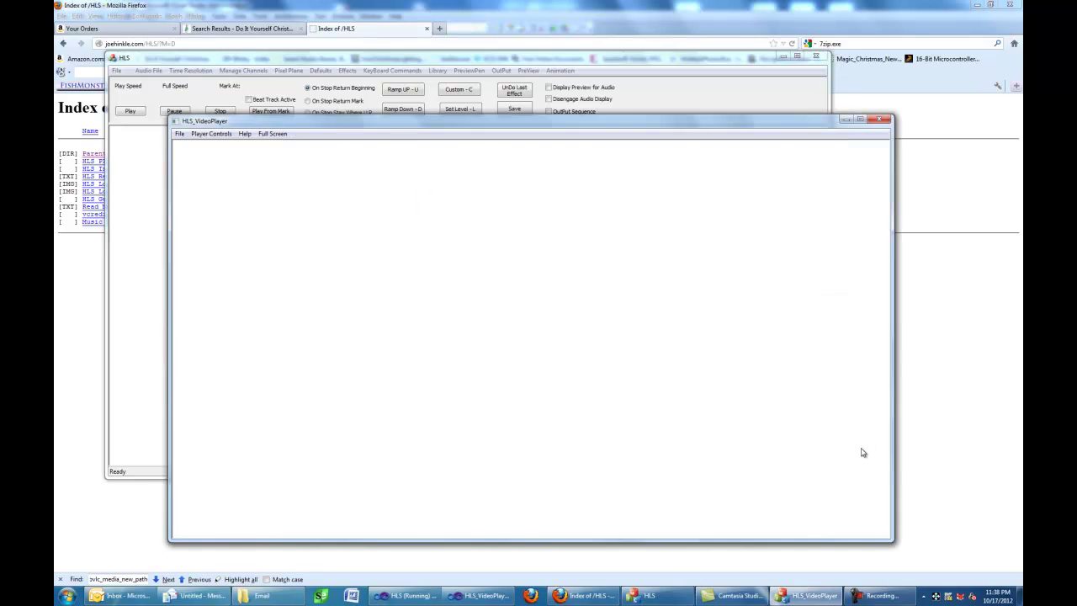
pyautogui.click(721, 93)
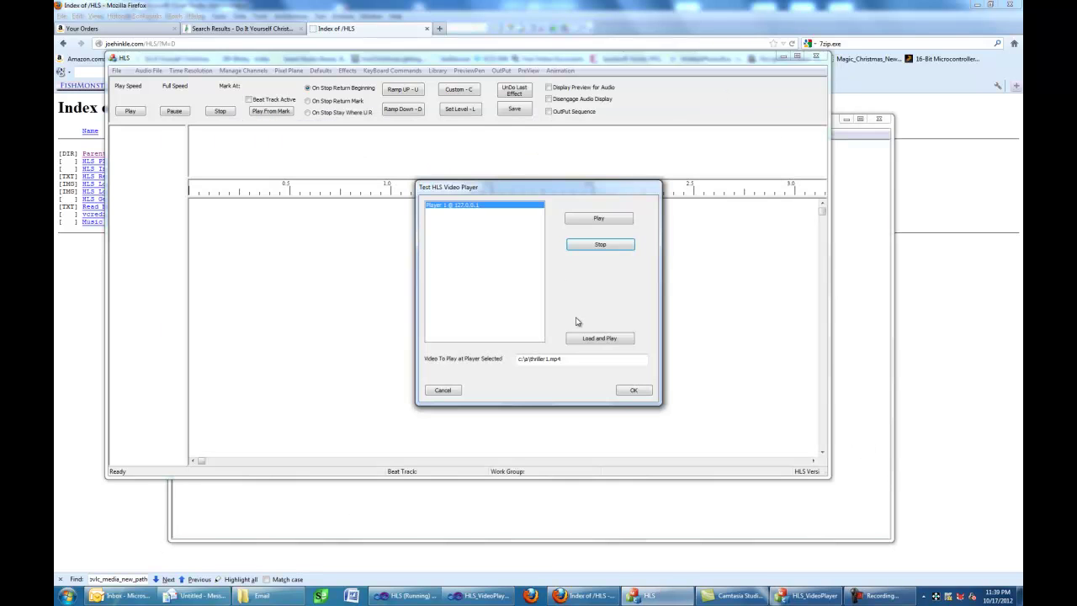
# Play the loaded video on Player 1 once more, stop it, and close the player test dialog
pyautogui.click(577, 224)
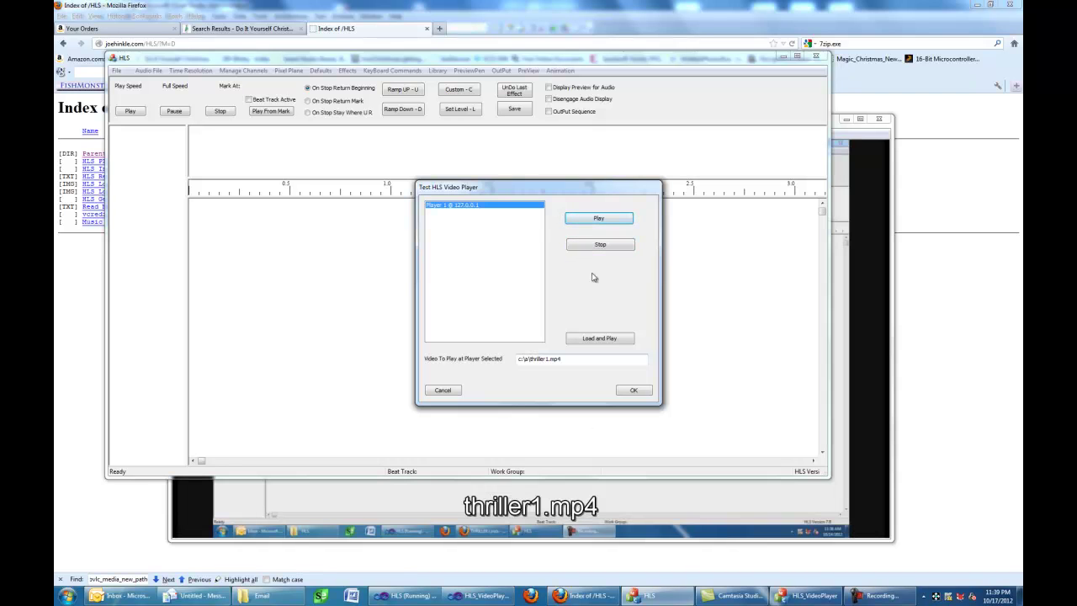
pyautogui.click(584, 246)
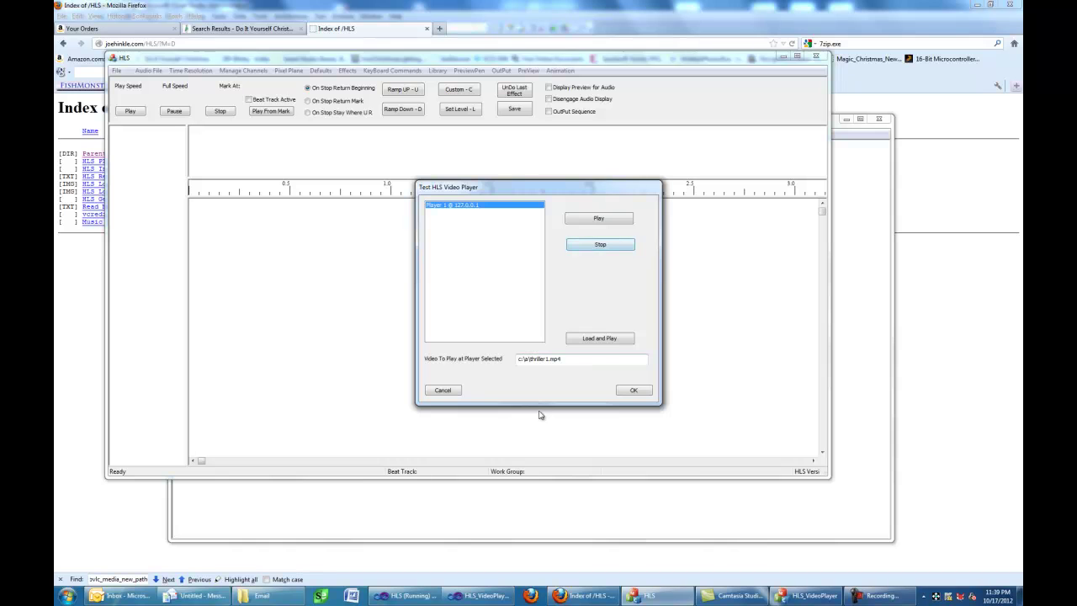
pyautogui.click(444, 392)
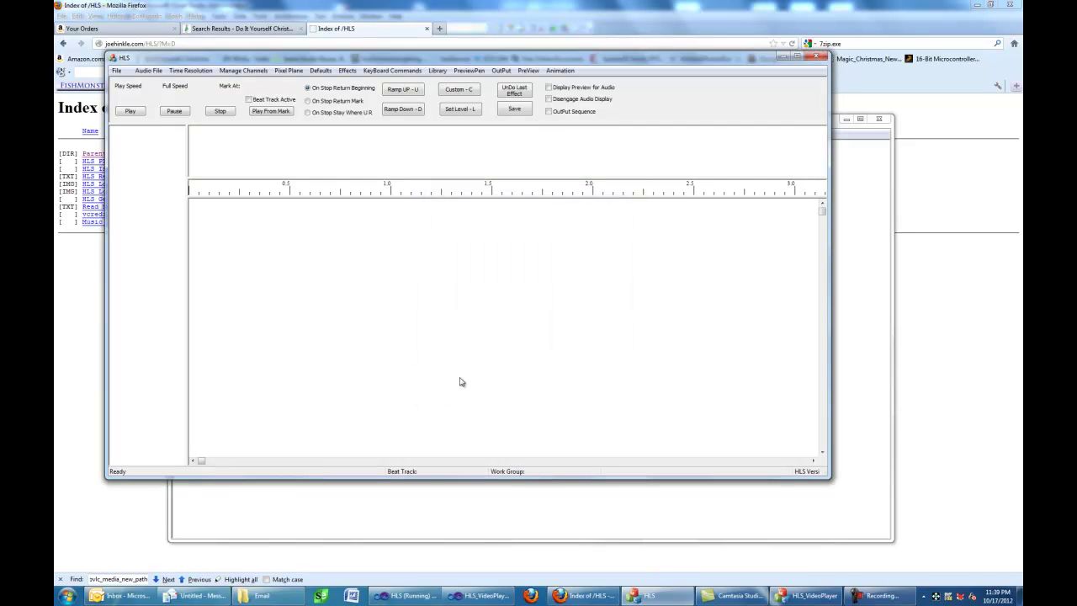